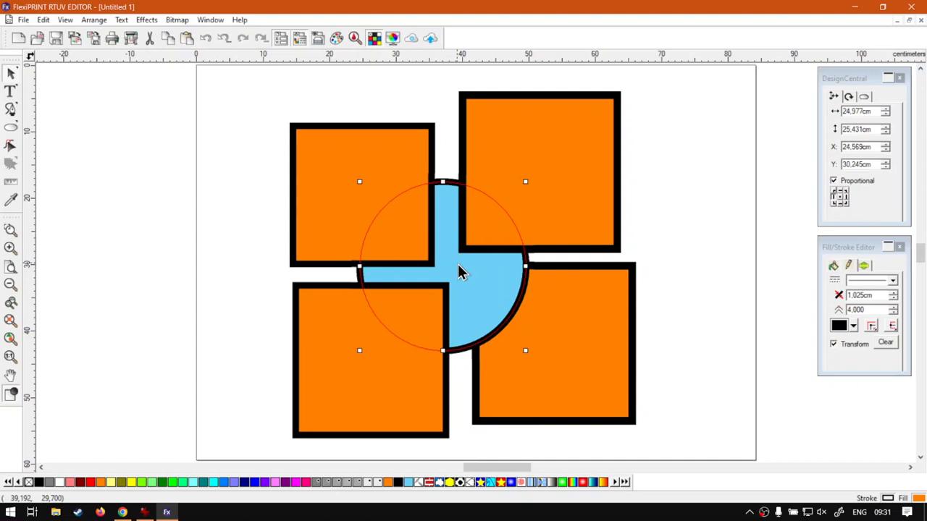
Select the blue circle and each orange square on the page to examine how they overlap, and clear the selection
{"action": "left_click", "coordinate": [675, 220]}
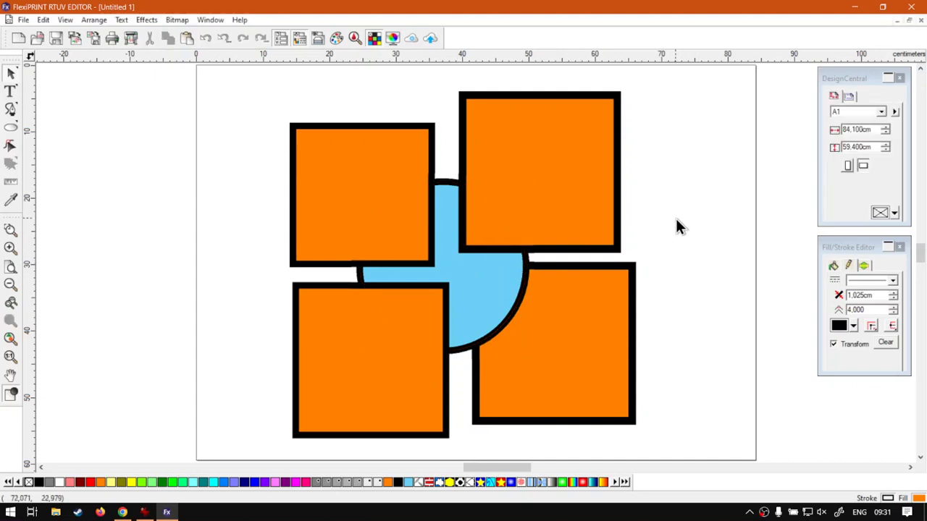
{"action": "left_click", "coordinate": [472, 305]}
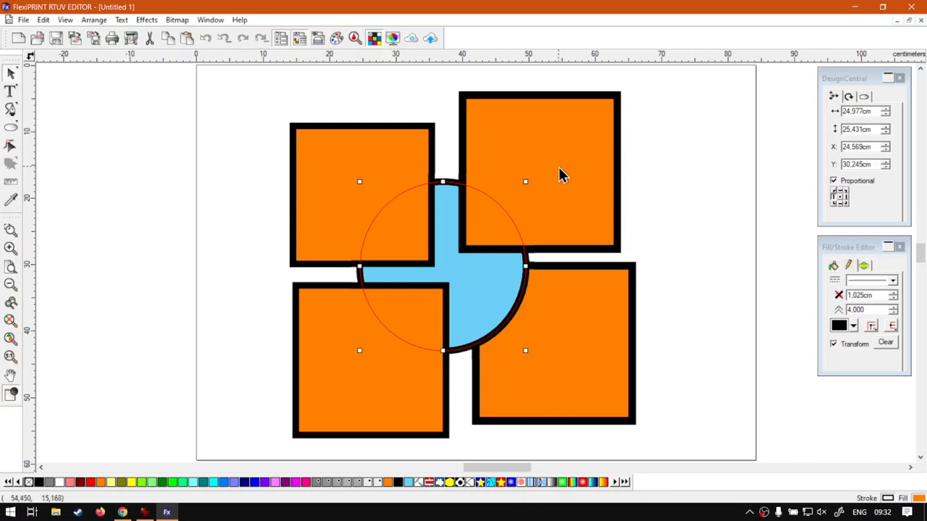
{"action": "left_click", "coordinate": [672, 238]}
{"action": "left_click", "coordinate": [503, 289]}
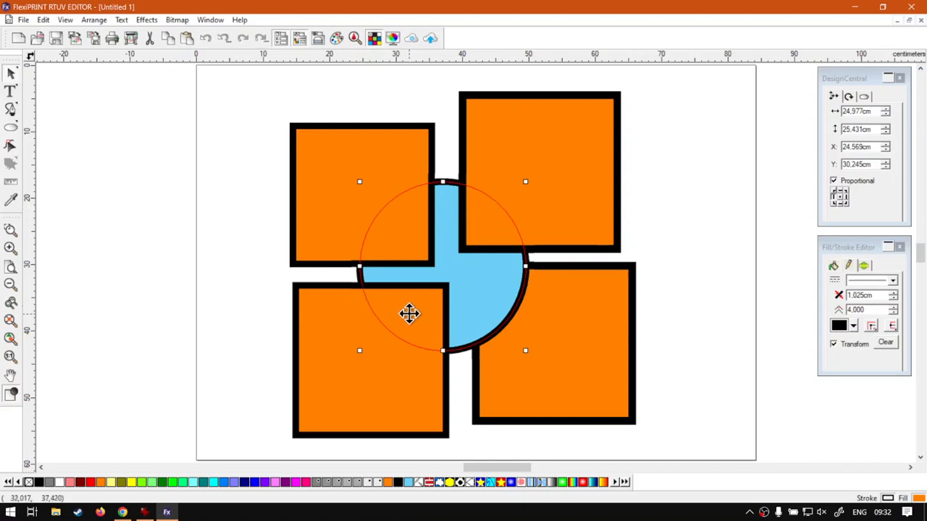
{"action": "left_click", "coordinate": [572, 341]}
{"action": "left_click", "coordinate": [563, 227]}
{"action": "left_click", "coordinate": [325, 186]}
{"action": "left_click", "coordinate": [330, 362]}
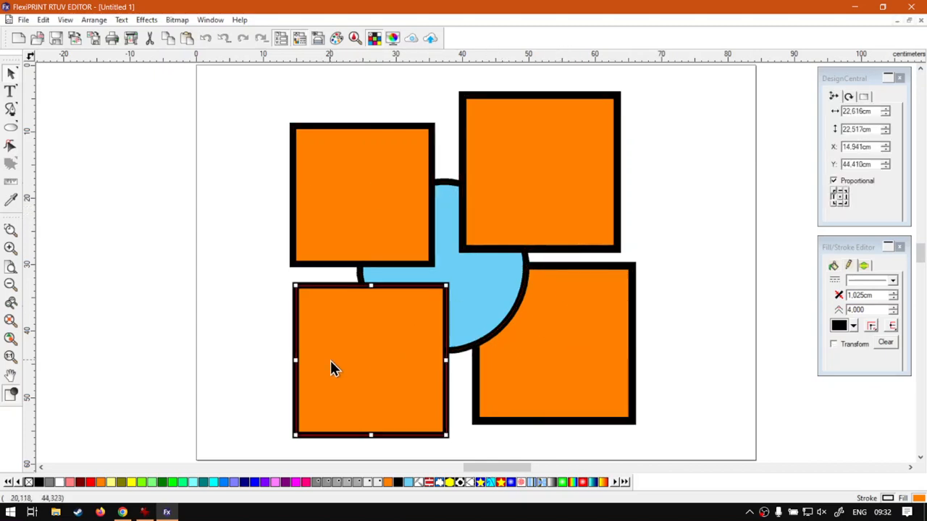
{"action": "left_click", "coordinate": [498, 308]}
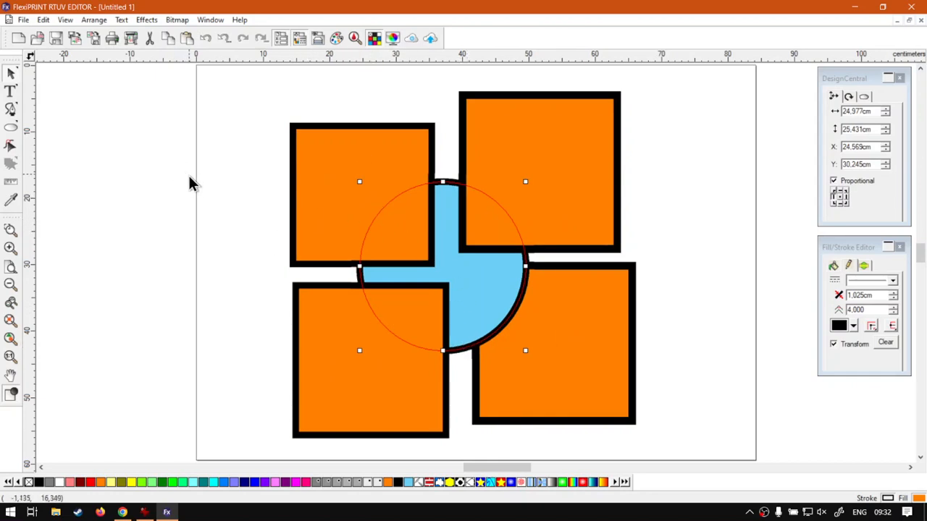
{"action": "left_click", "coordinate": [220, 156]}
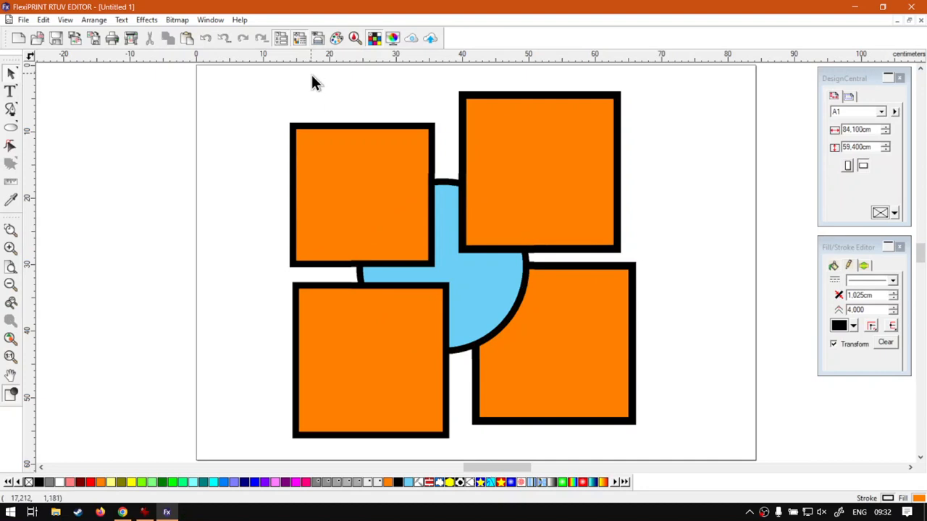
Show the DesignEditor and its list of layers
{"action": "key", "text": "super+plus"}
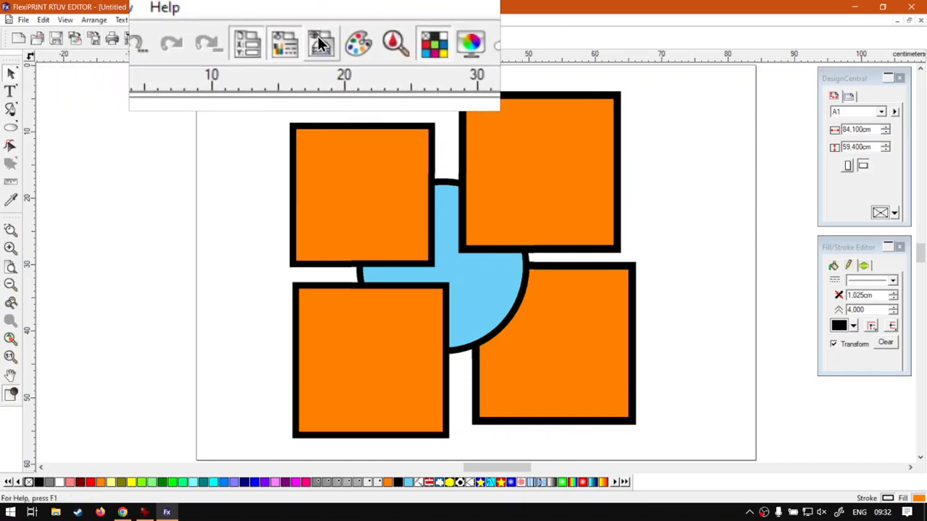
{"action": "key", "text": "super+plus"}
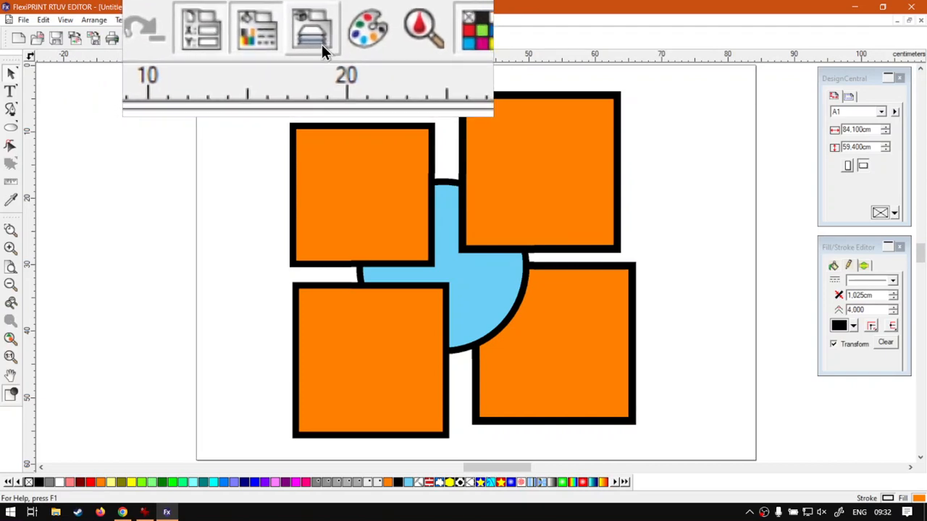
{"action": "key", "text": "super+minus"}
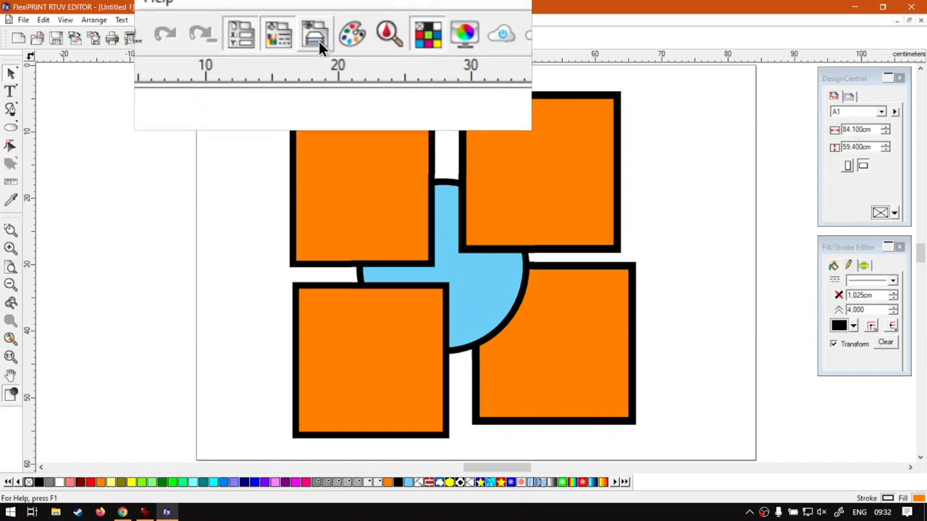
{"action": "left_click", "coordinate": [318, 42]}
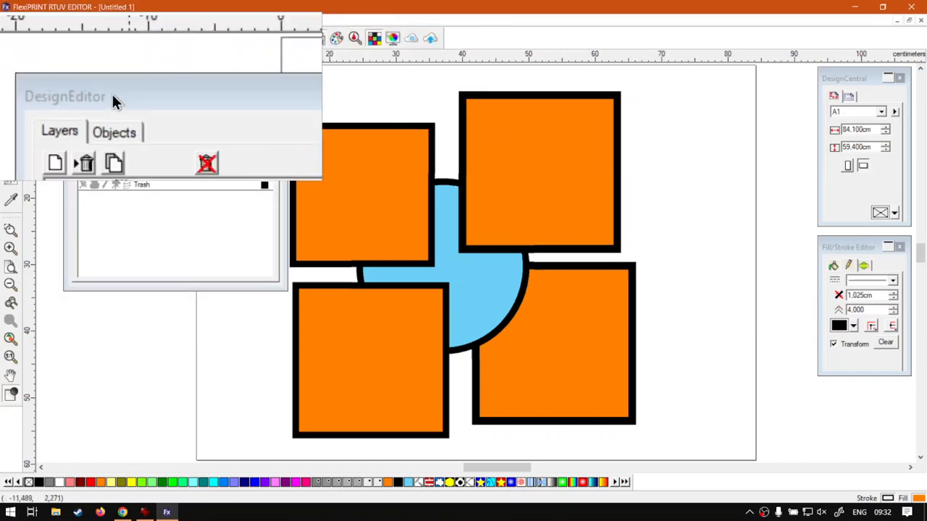
{"action": "left_click", "coordinate": [112, 97]}
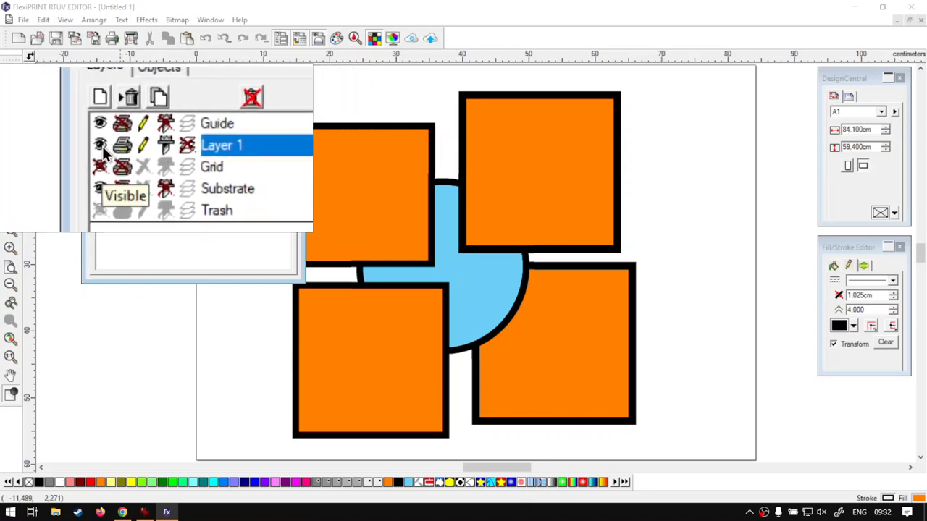
Toggle the visibility of Layer 1 off and back on
{"action": "left_click", "coordinate": [101, 147]}
{"action": "left_click", "coordinate": [101, 147]}
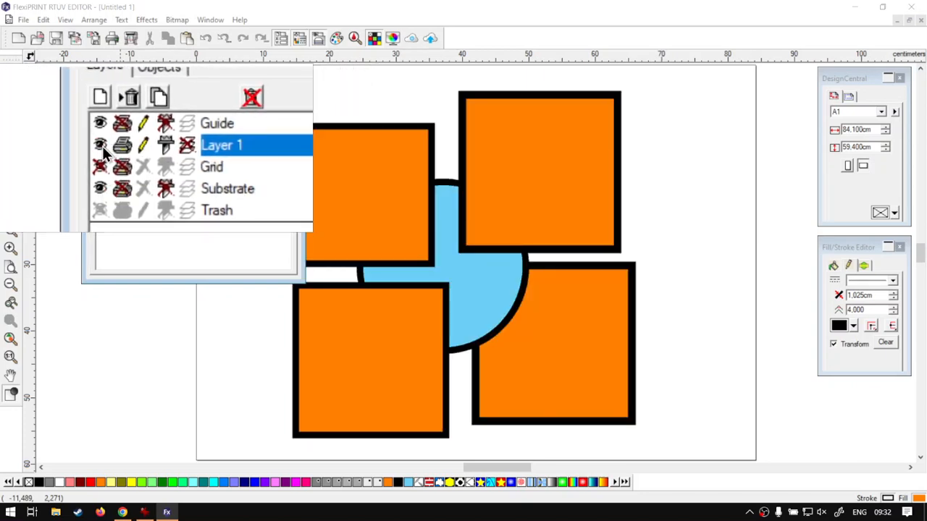
{"action": "left_click", "coordinate": [102, 147]}
{"action": "left_click", "coordinate": [101, 147]}
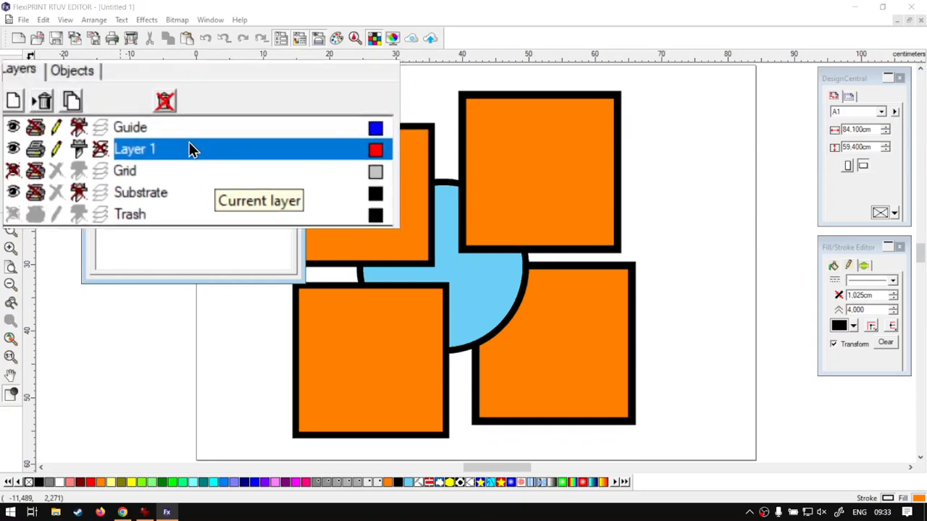
Open the name of Layer 1 for editing
{"action": "double_click", "coordinate": [167, 144]}
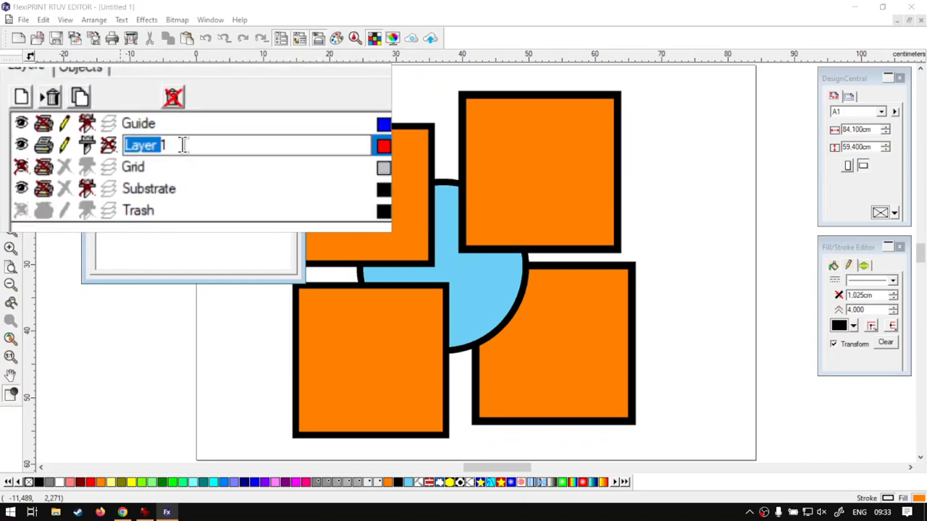
{"action": "double_click", "coordinate": [183, 145]}
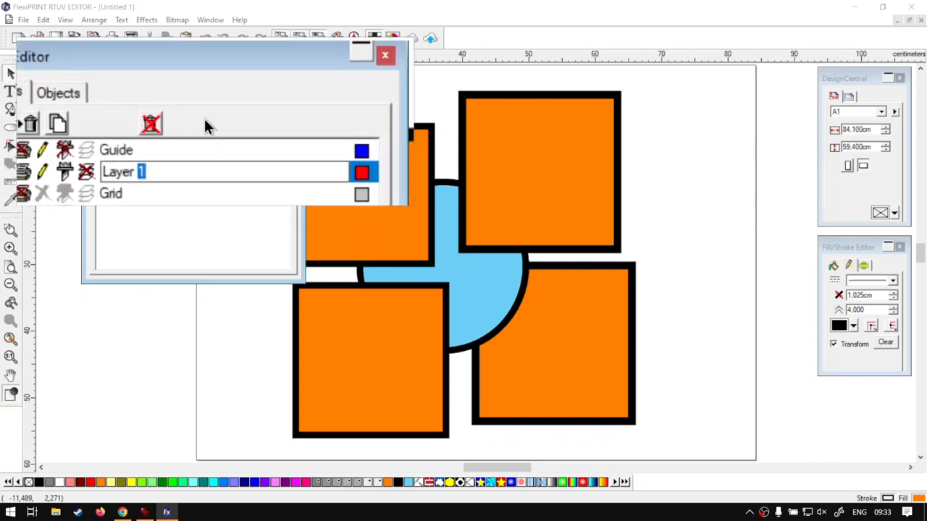
{"action": "left_click", "coordinate": [161, 159]}
{"action": "left_click", "coordinate": [163, 145]}
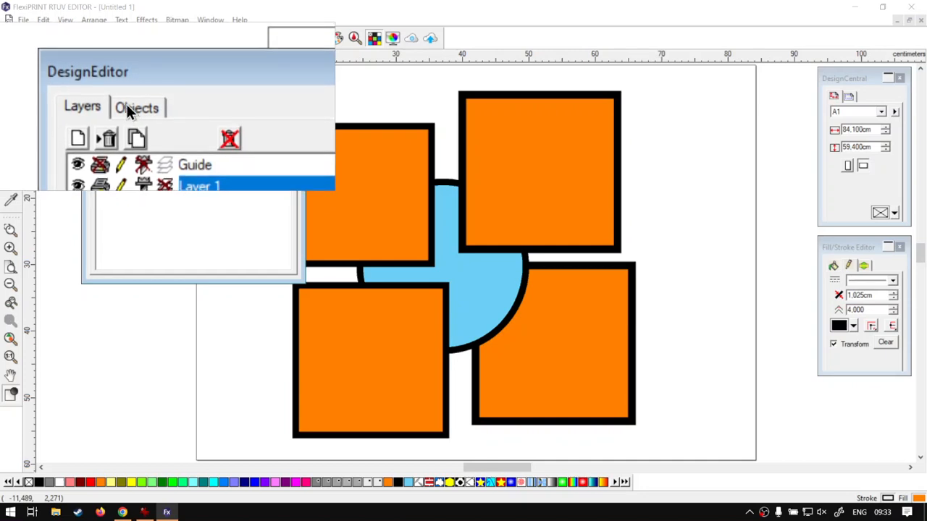
Display the objects list and select Page 1 and Master Page alternately to compare which shapes belong to each
{"action": "left_click", "coordinate": [128, 105]}
{"action": "left_click", "coordinate": [132, 130]}
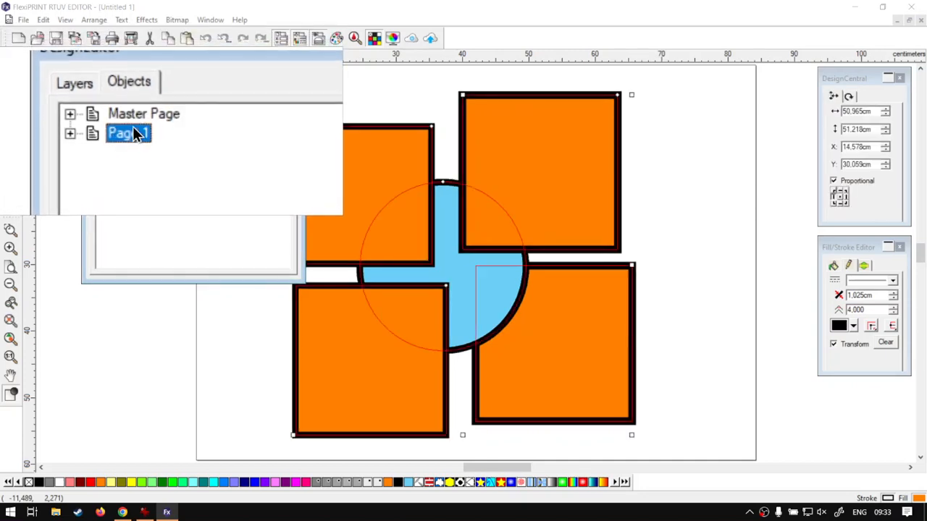
{"action": "left_click", "coordinate": [132, 122]}
{"action": "left_click", "coordinate": [131, 138]}
{"action": "left_click", "coordinate": [133, 122]}
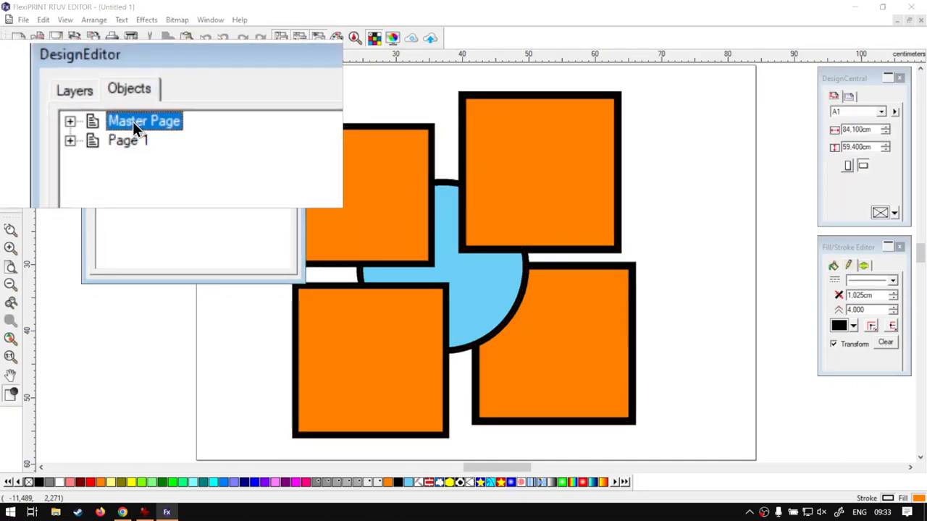
{"action": "left_click", "coordinate": [132, 137]}
{"action": "left_click", "coordinate": [132, 121]}
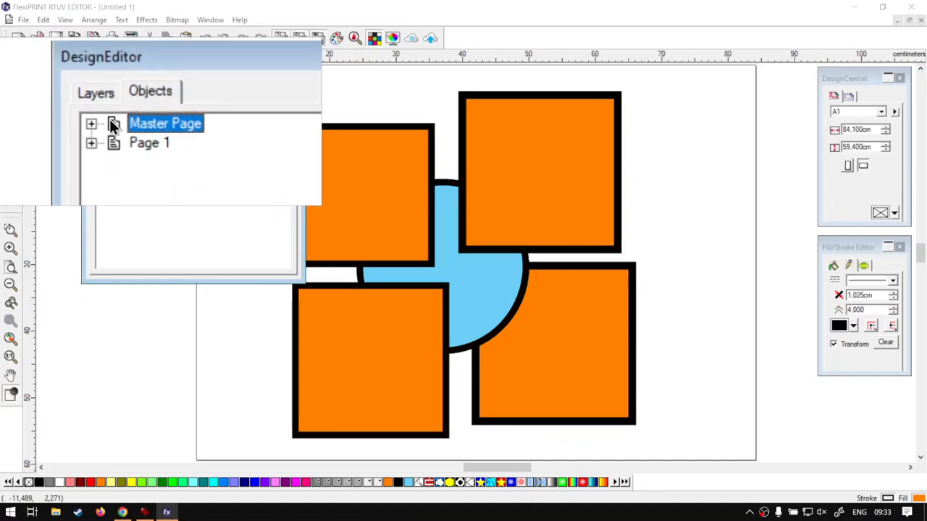
Expand Master Page to inspect its Guide and Grid layers, and collapse it
{"action": "left_click", "coordinate": [102, 124]}
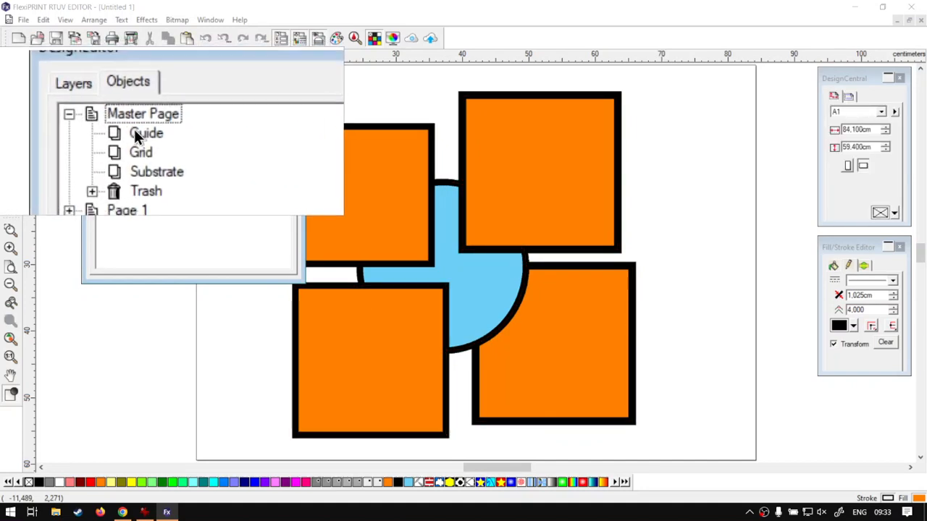
{"action": "left_click", "coordinate": [137, 134]}
{"action": "left_click", "coordinate": [137, 138]}
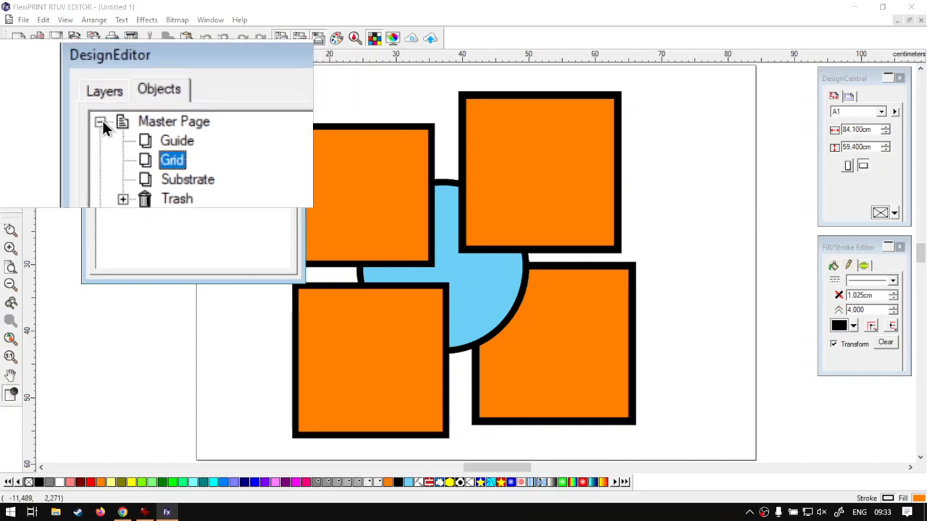
{"action": "left_click", "coordinate": [102, 120]}
Expand Page 1 and its Layer 1 to list the individual shapes
{"action": "left_click", "coordinate": [131, 131]}
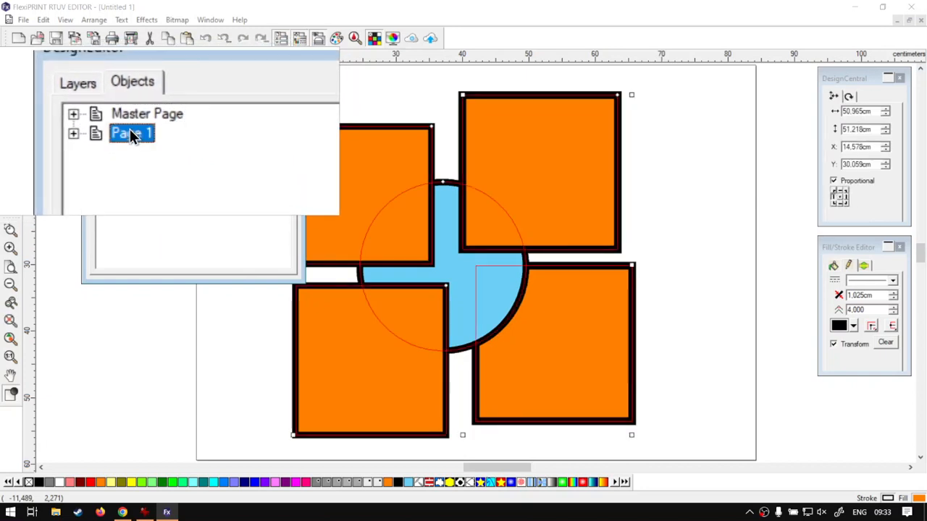
{"action": "left_click", "coordinate": [101, 132]}
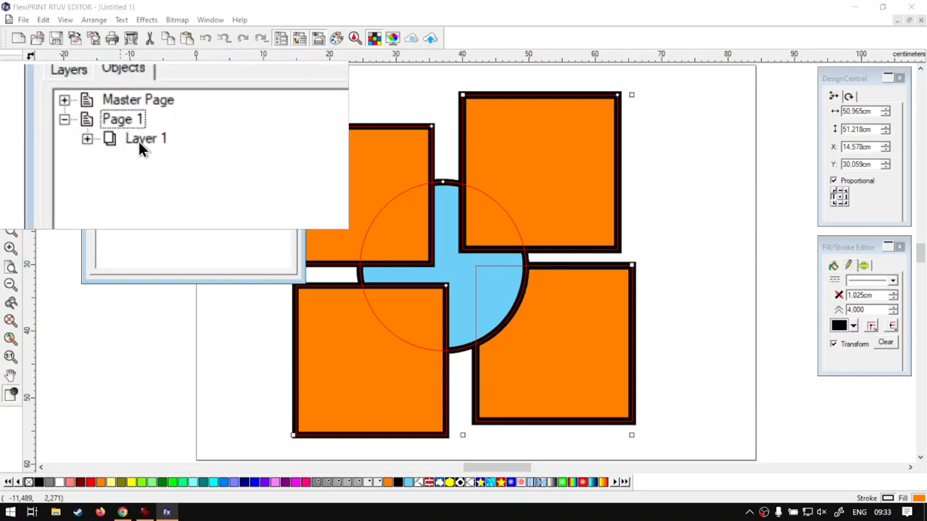
{"action": "left_click", "coordinate": [140, 142]}
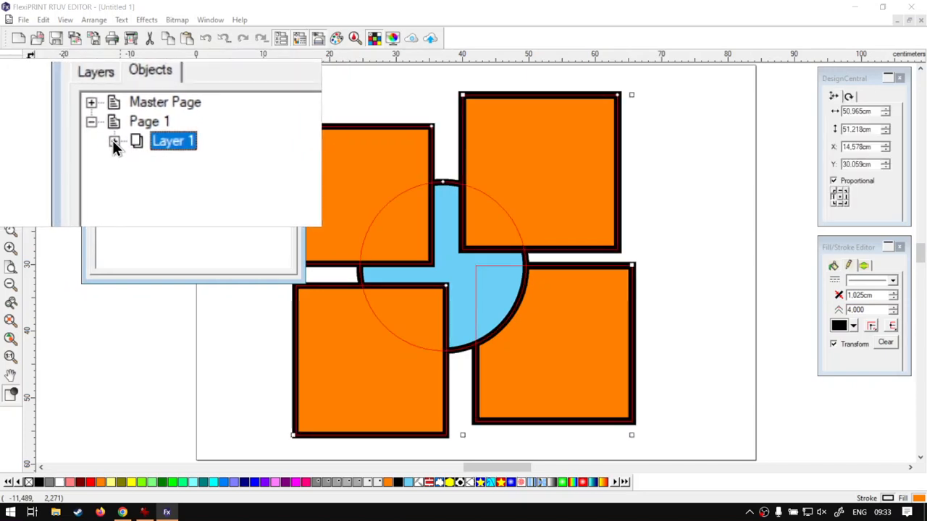
{"action": "left_click", "coordinate": [114, 141]}
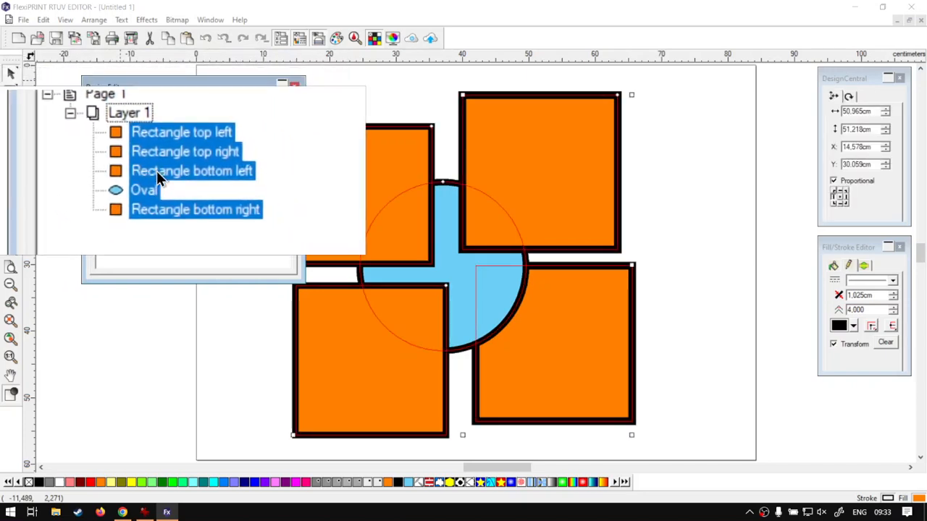
Select the rectangles in Layer 1's object list one by one to identify the matching shapes on the page
{"action": "left_click", "coordinate": [167, 169]}
{"action": "left_click", "coordinate": [163, 183]}
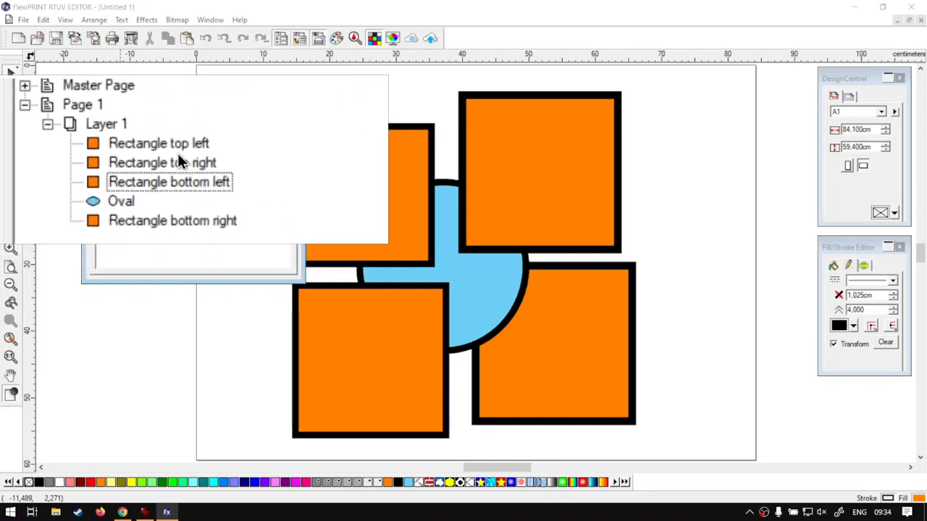
{"action": "left_click", "coordinate": [177, 148]}
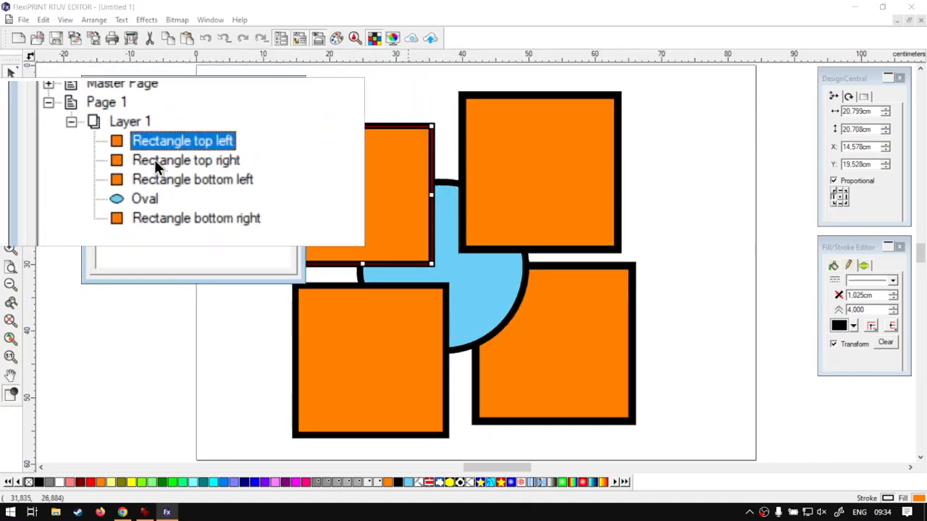
{"action": "left_click", "coordinate": [155, 159]}
{"action": "left_click", "coordinate": [160, 174]}
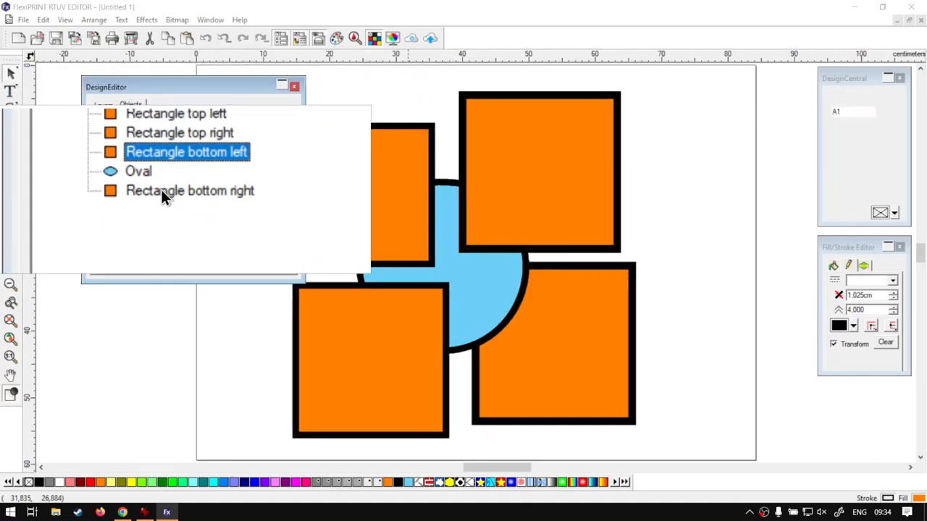
{"action": "left_click", "coordinate": [162, 192]}
Open the name of the Rectangle bottom left object for editing
{"action": "left_click", "coordinate": [163, 168]}
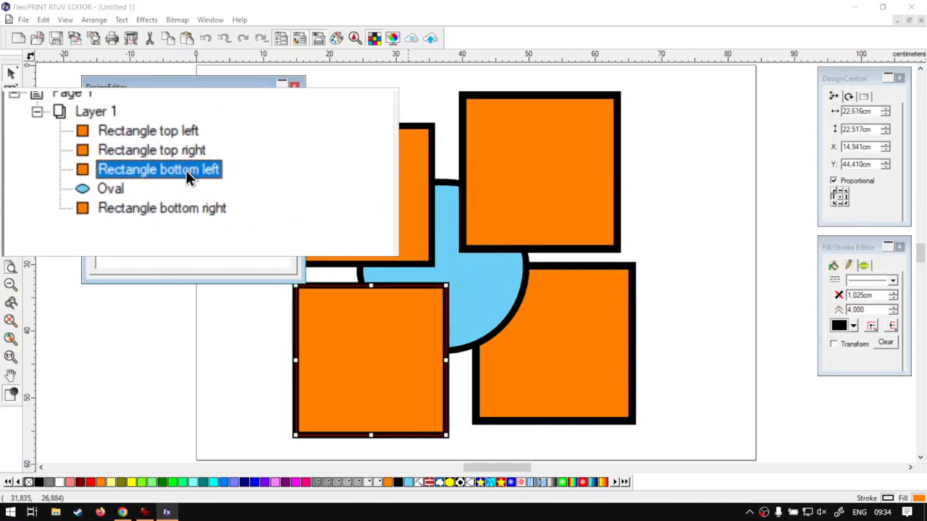
{"action": "left_click", "coordinate": [186, 170]}
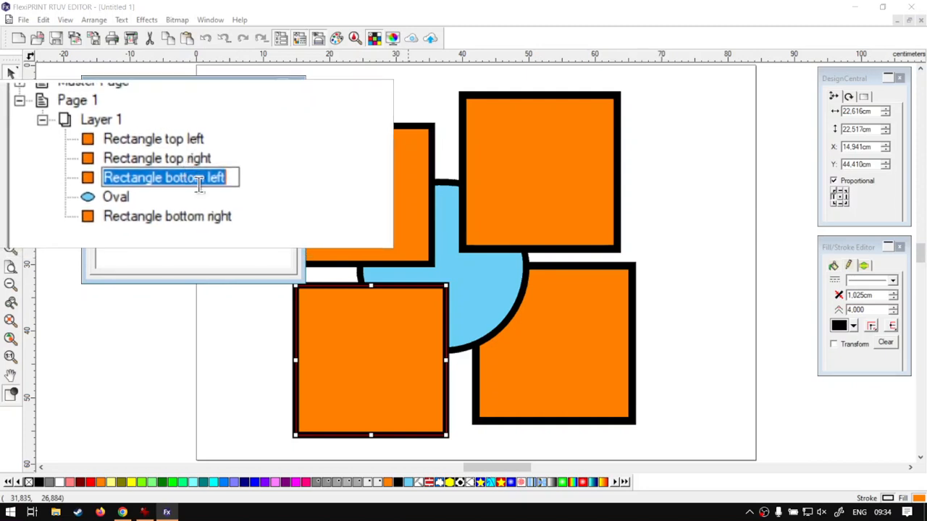
{"action": "left_click", "coordinate": [186, 178]}
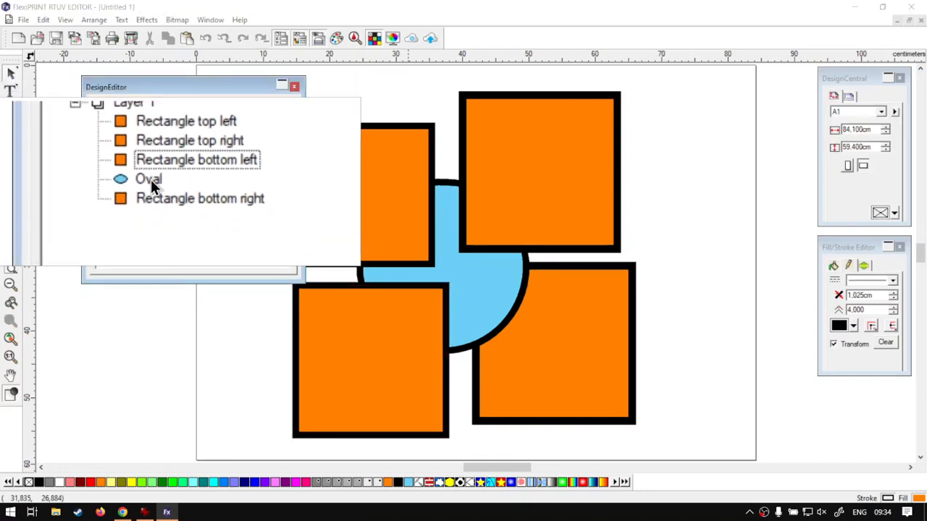
Select the Oval, Rectangle top left and Rectangle bottom left entries to compare their stacking order in Layer 1
{"action": "left_click", "coordinate": [151, 180]}
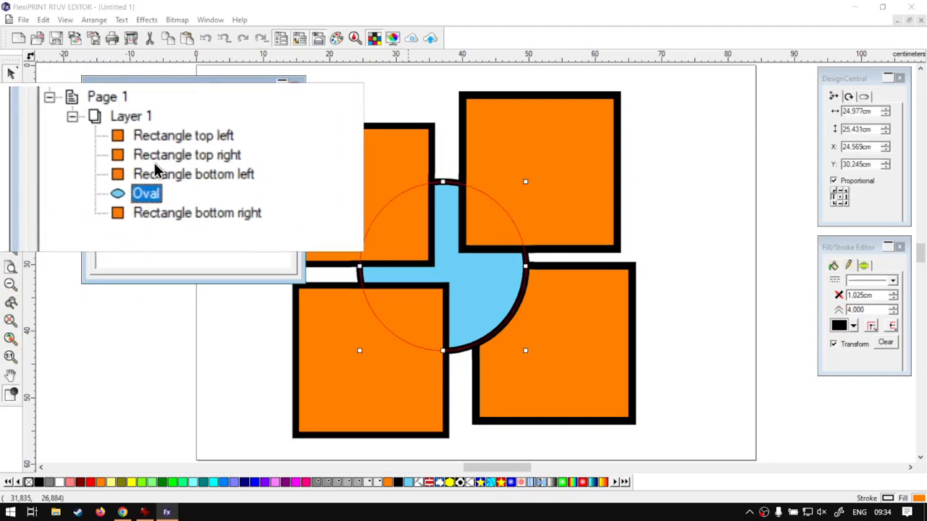
{"action": "left_click", "coordinate": [154, 150]}
{"action": "left_click", "coordinate": [154, 150]}
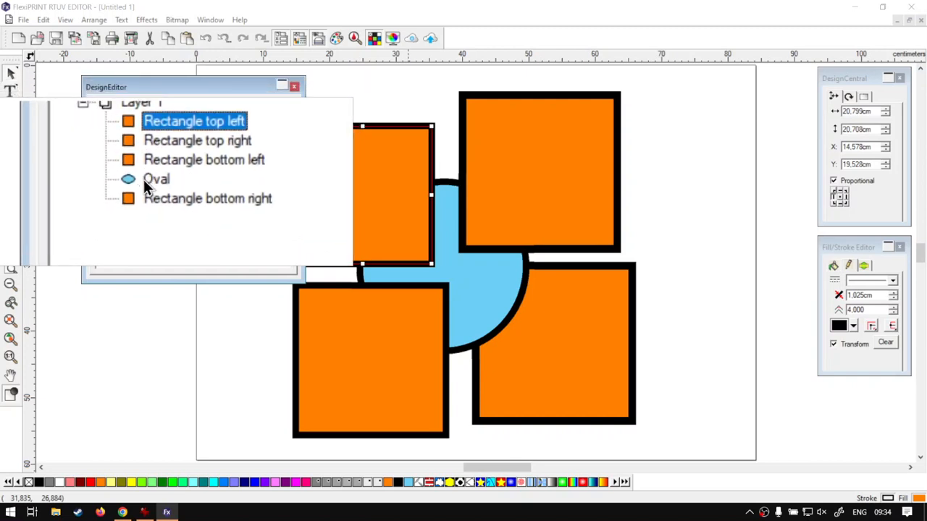
{"action": "left_click", "coordinate": [150, 180]}
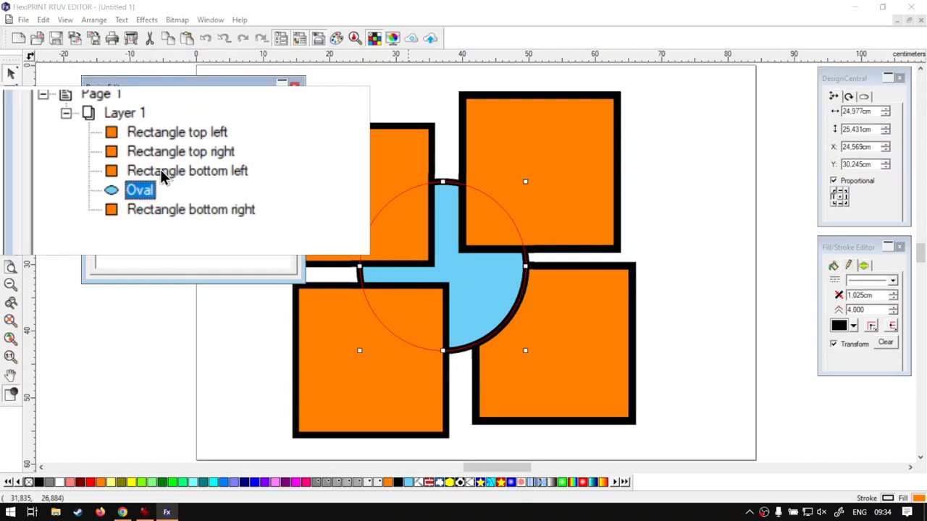
{"action": "left_click", "coordinate": [160, 169]}
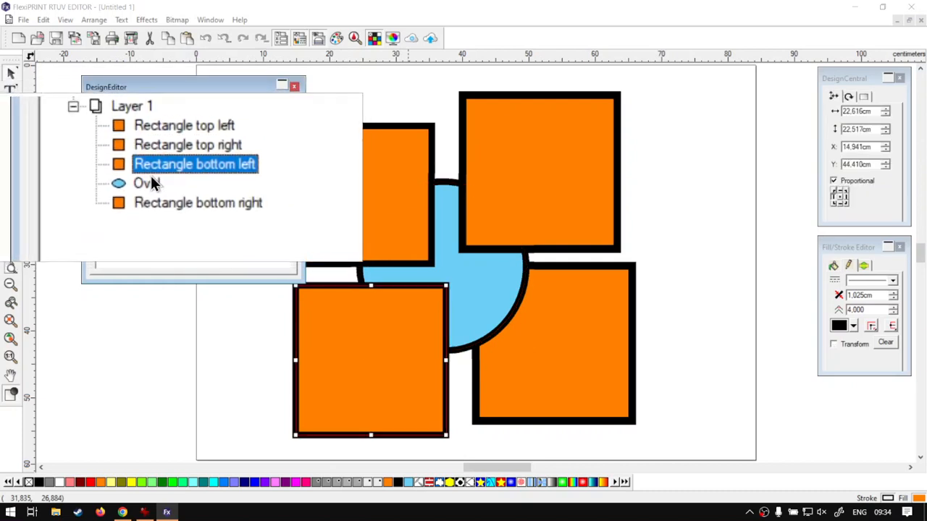
Move the Oval to the top of Layer 1's object list so it sits in front of all four rectangles
{"action": "left_click", "coordinate": [150, 182]}
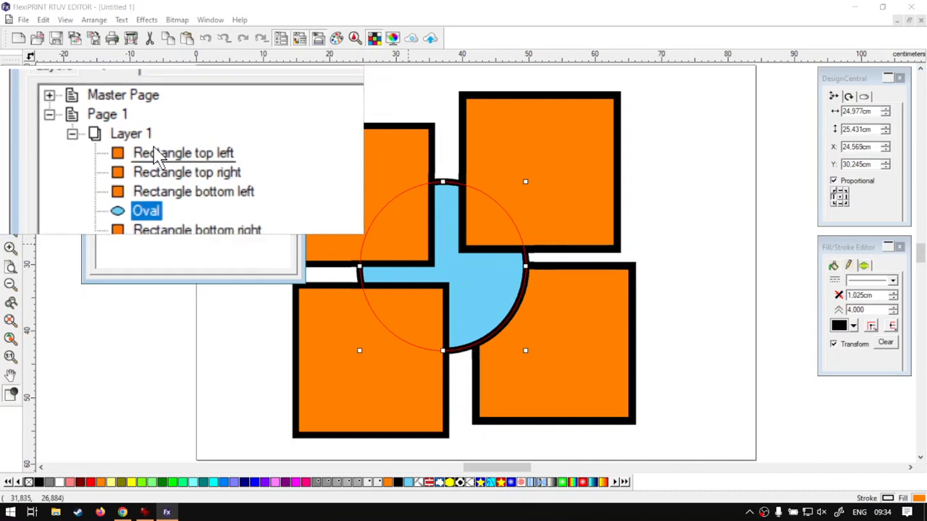
{"action": "mouse_move", "coordinate": [154, 147]}
{"action": "left_mouse_down"}
{"action": "mouse_move", "coordinate": [142, 141]}
{"action": "mouse_move", "coordinate": [147, 174]}
{"action": "mouse_move", "coordinate": [145, 141]}
{"action": "left_mouse_up"}
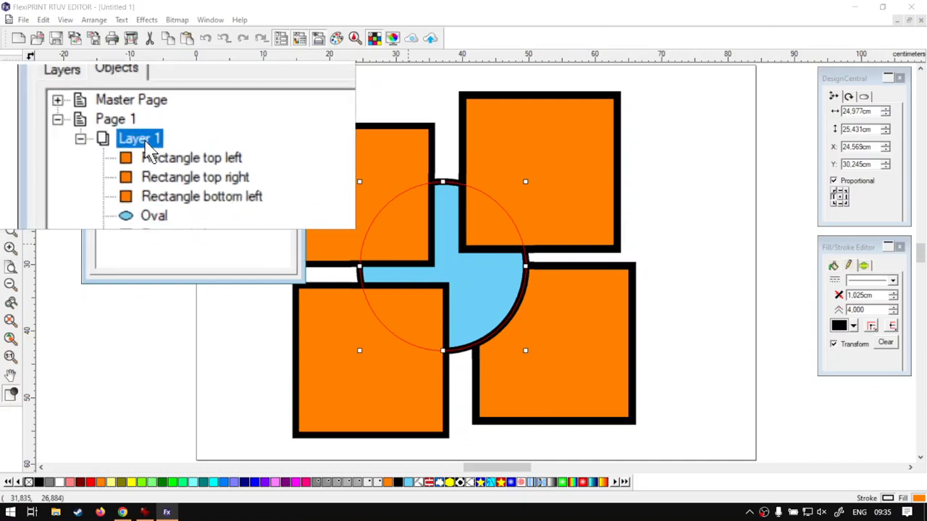
{"action": "left_click_drag", "start_coordinate": [149, 152], "coordinate": [147, 150]}
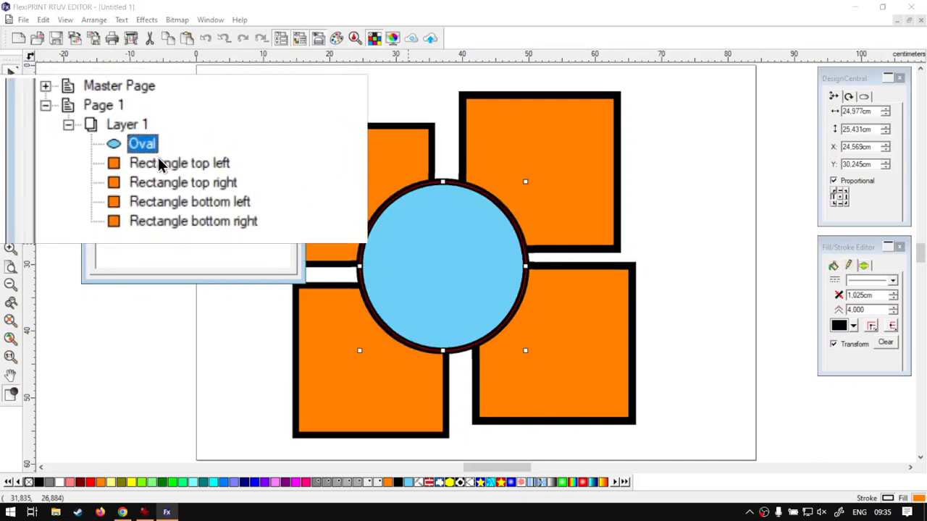
Select the four rectangle entries in Layer 1 one by one to check their stacking order beneath the Oval
{"action": "left_click", "coordinate": [161, 177]}
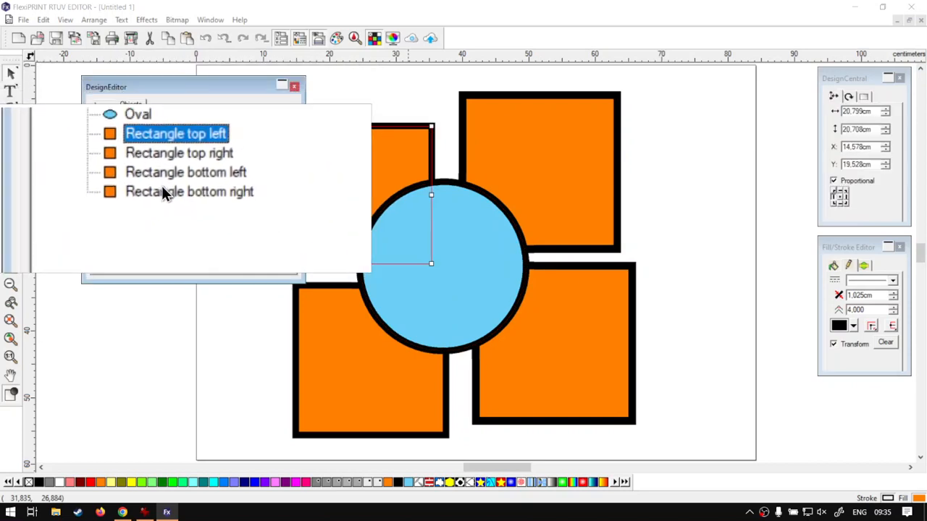
{"action": "left_click", "coordinate": [164, 191]}
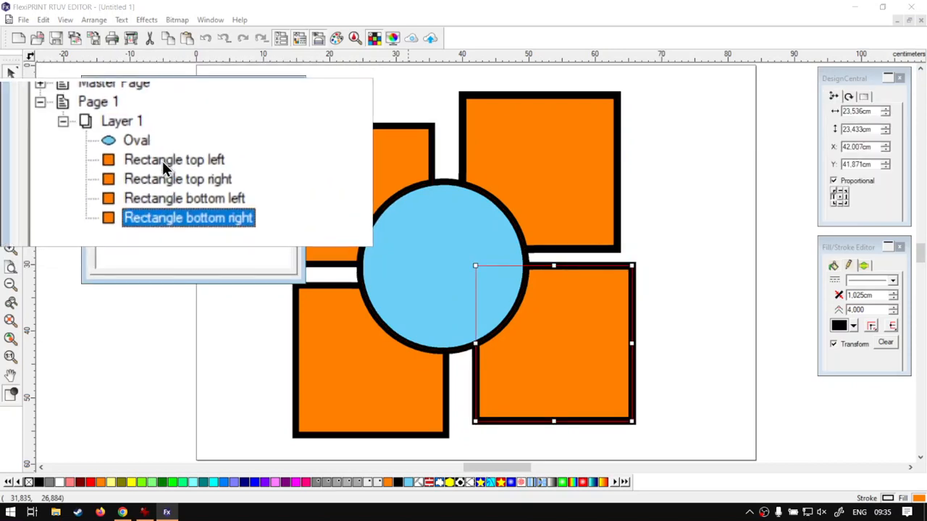
{"action": "left_click", "coordinate": [162, 160]}
{"action": "left_click", "coordinate": [161, 169]}
{"action": "left_click", "coordinate": [164, 181]}
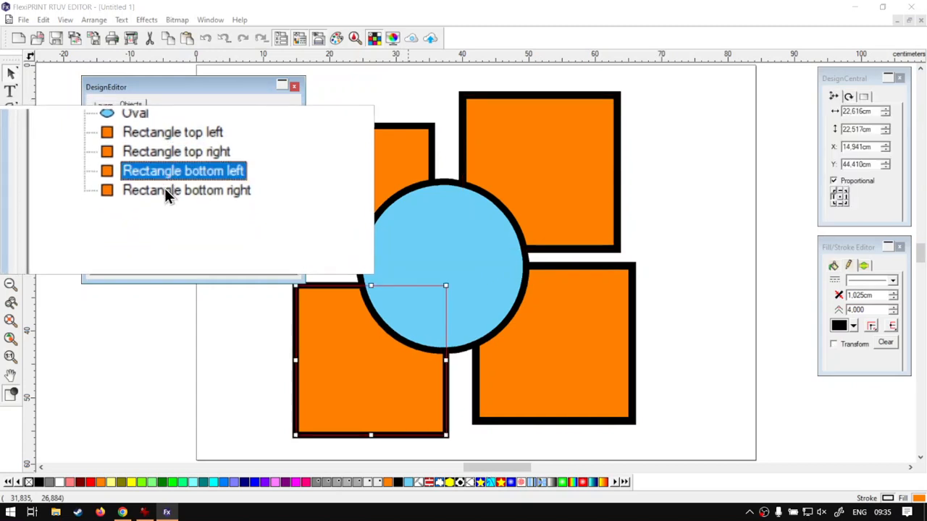
{"action": "left_click", "coordinate": [164, 188]}
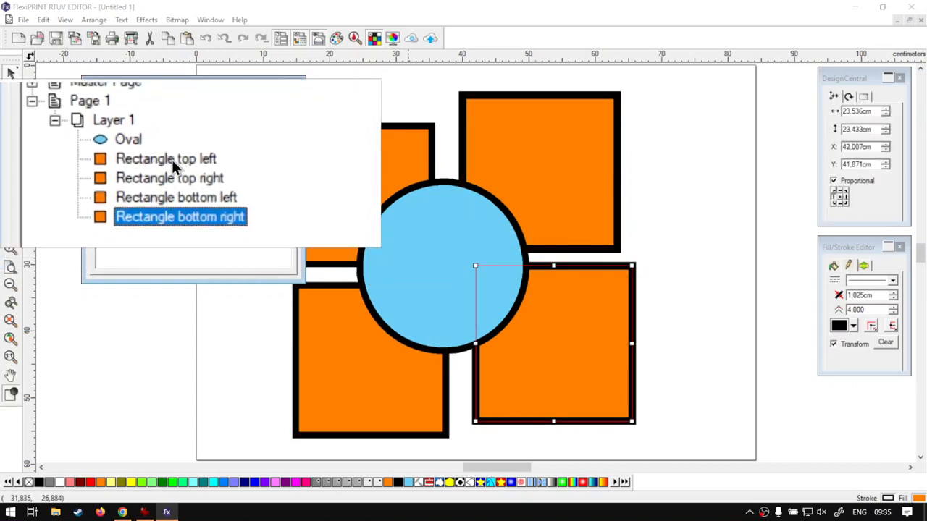
{"action": "left_click", "coordinate": [171, 160]}
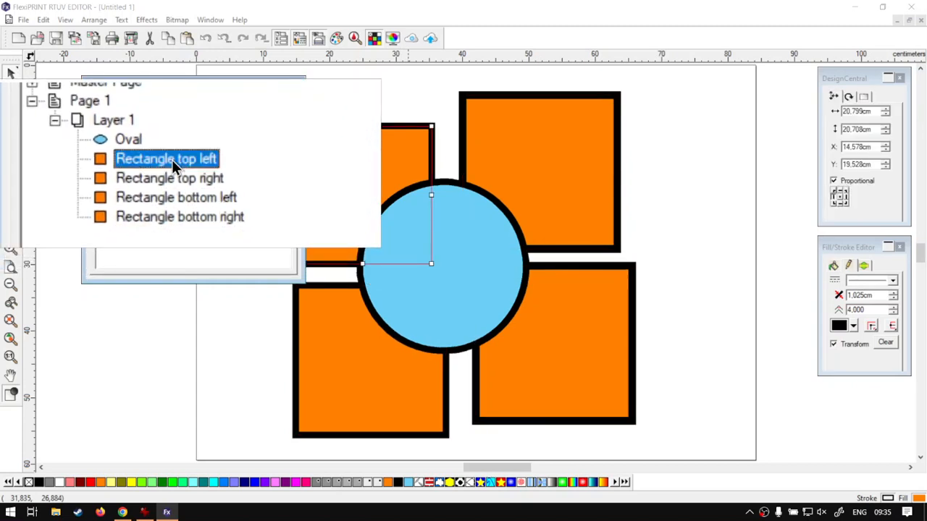
{"action": "left_click", "coordinate": [185, 170]}
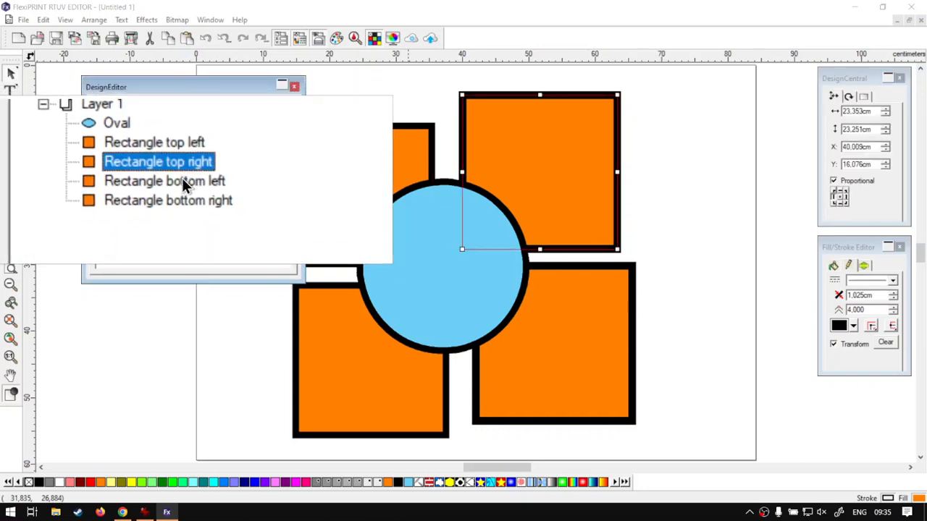
{"action": "left_click", "coordinate": [178, 180]}
{"action": "left_click", "coordinate": [176, 189]}
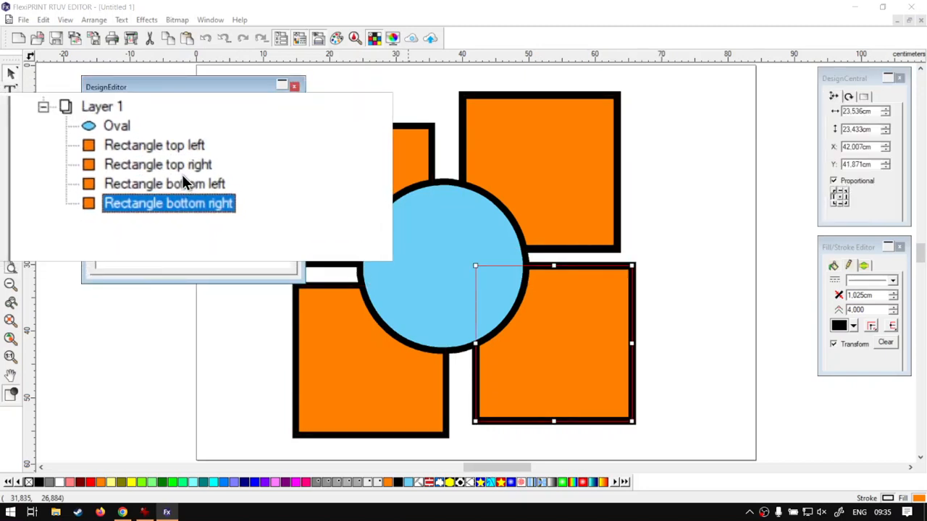
{"action": "left_click", "coordinate": [173, 158]}
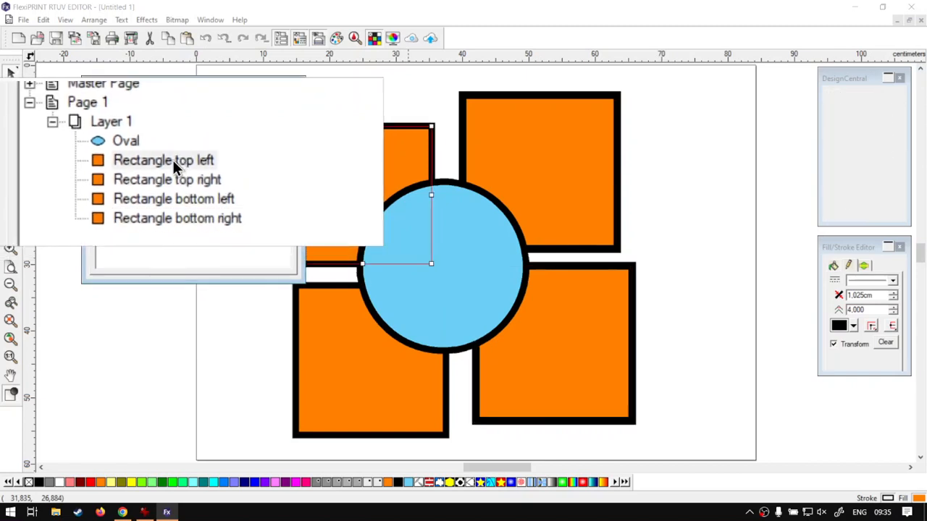
View the Order options available for the Oval without applying any, and select the Rectangle bottom left entry
{"action": "left_click", "coordinate": [150, 149]}
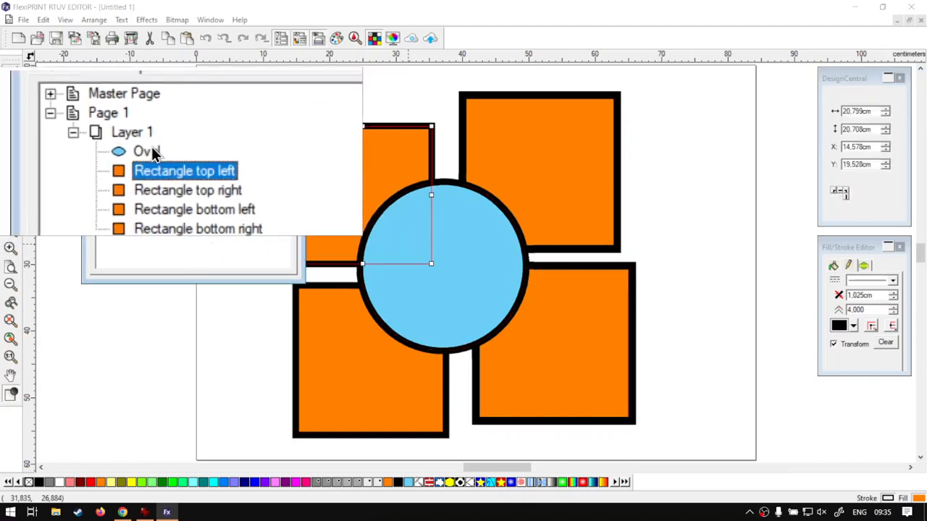
{"action": "left_click", "coordinate": [154, 152]}
{"action": "right_click", "coordinate": [155, 152]}
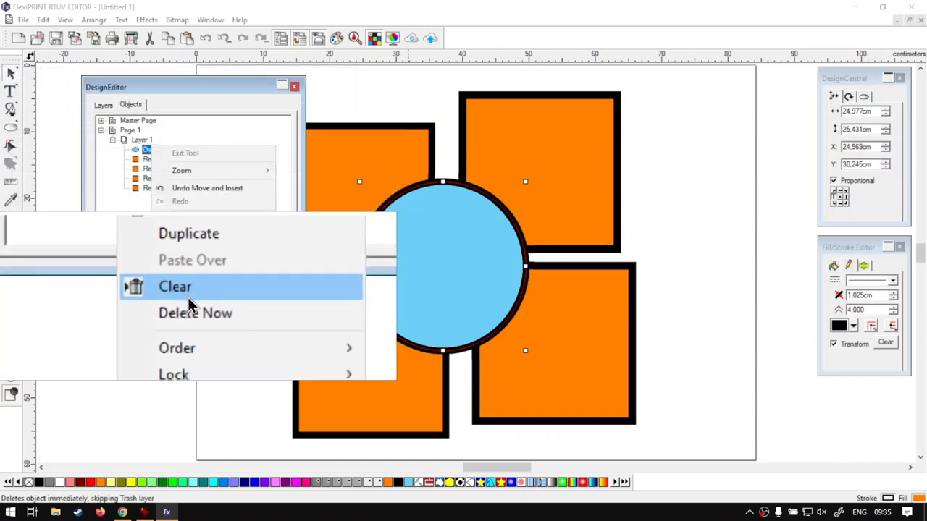
{"action": "mouse_move", "coordinate": [242, 324]}
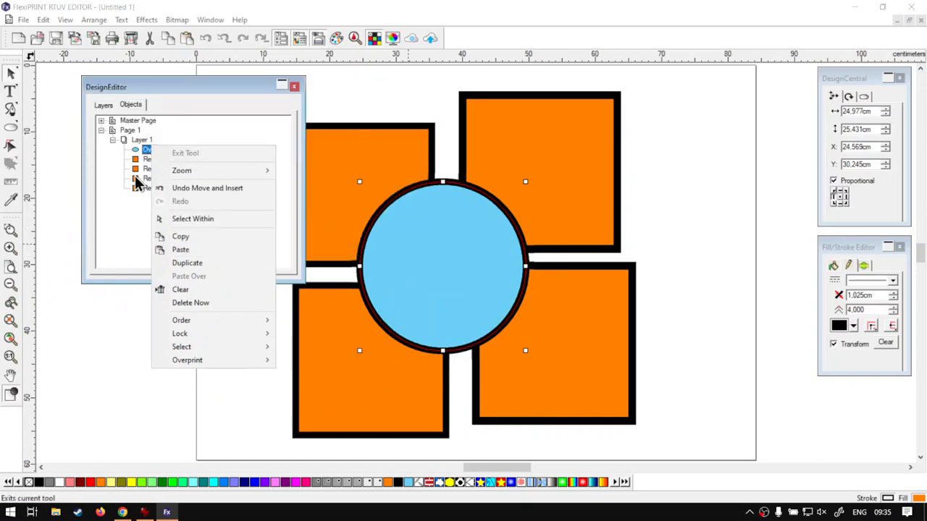
{"action": "left_click", "coordinate": [135, 178]}
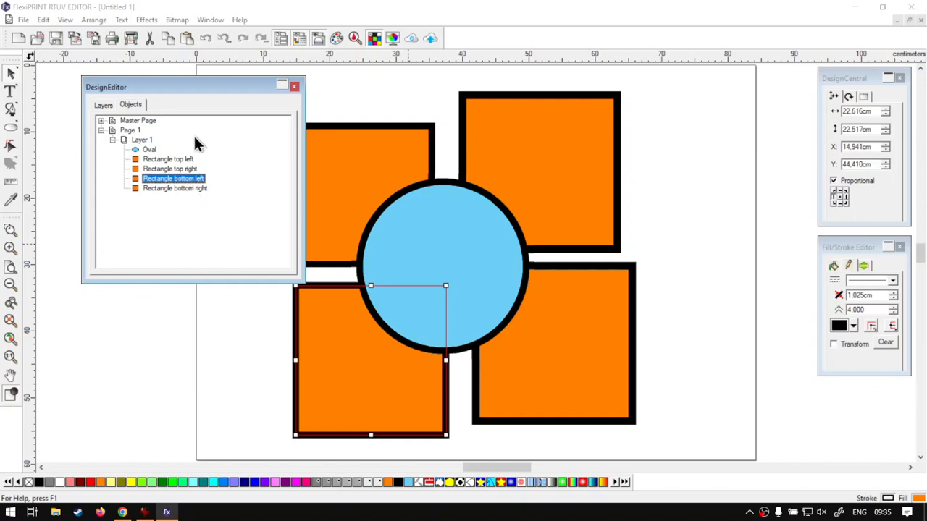
Review the document's layers list, return to the expanded objects list and select all objects on Layer 1
{"action": "left_click", "coordinate": [102, 127]}
{"action": "left_click", "coordinate": [104, 106]}
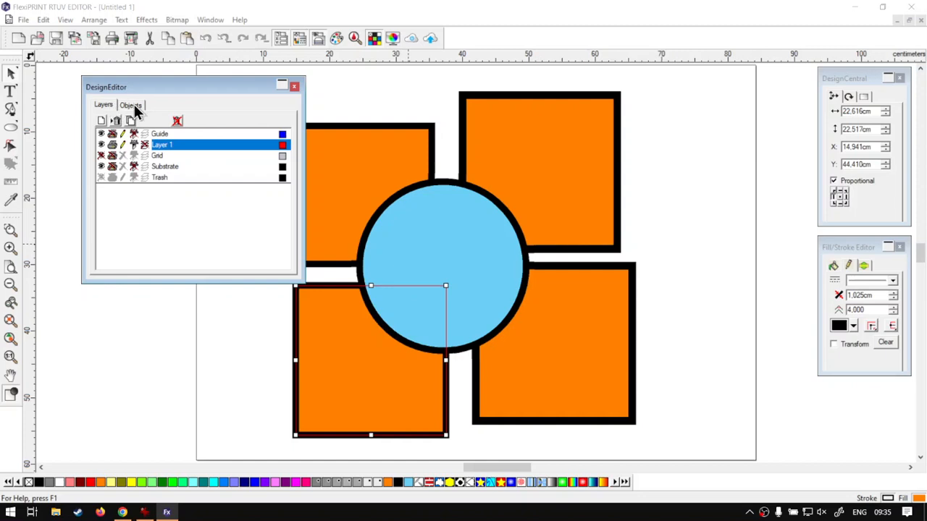
{"action": "left_click", "coordinate": [134, 105]}
{"action": "left_click", "coordinate": [101, 130]}
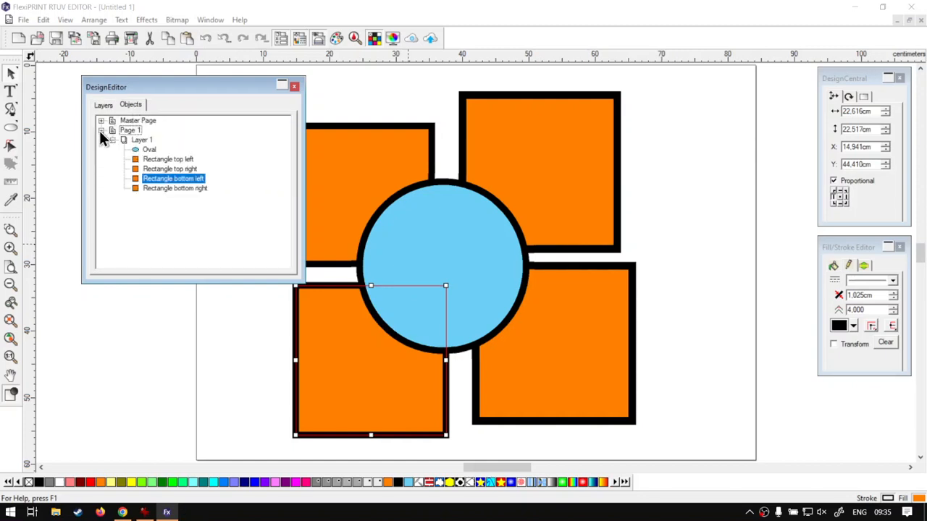
{"action": "left_click", "coordinate": [144, 142]}
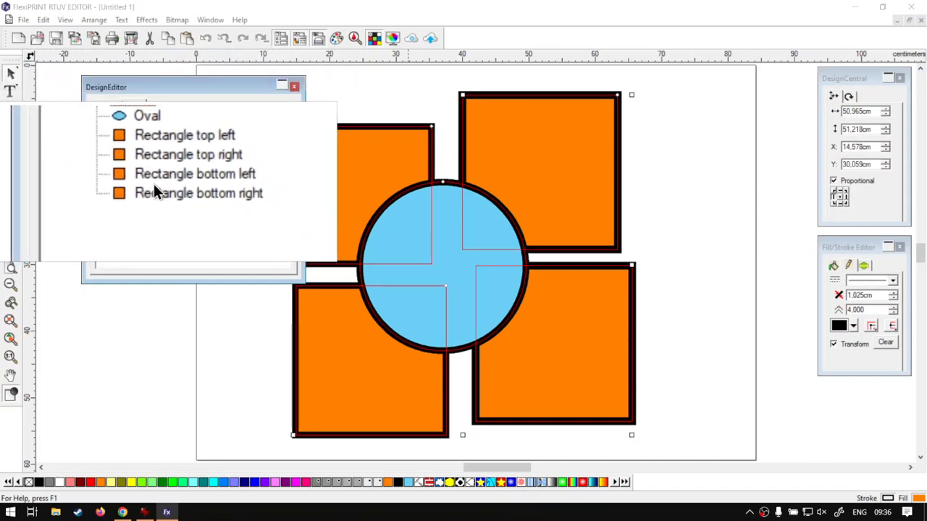
Switch to the Chrome window showing the softwaretraining.co.za home page
{"action": "left_click", "coordinate": [123, 512]}
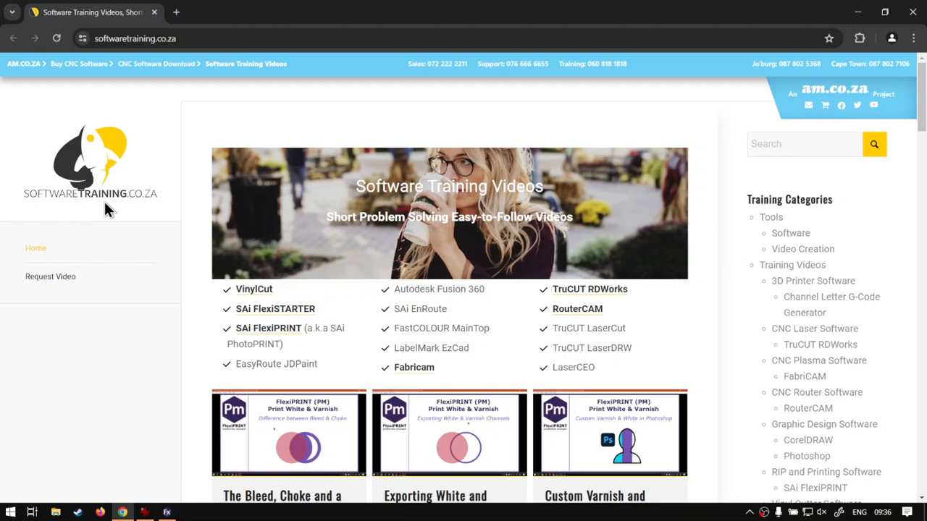